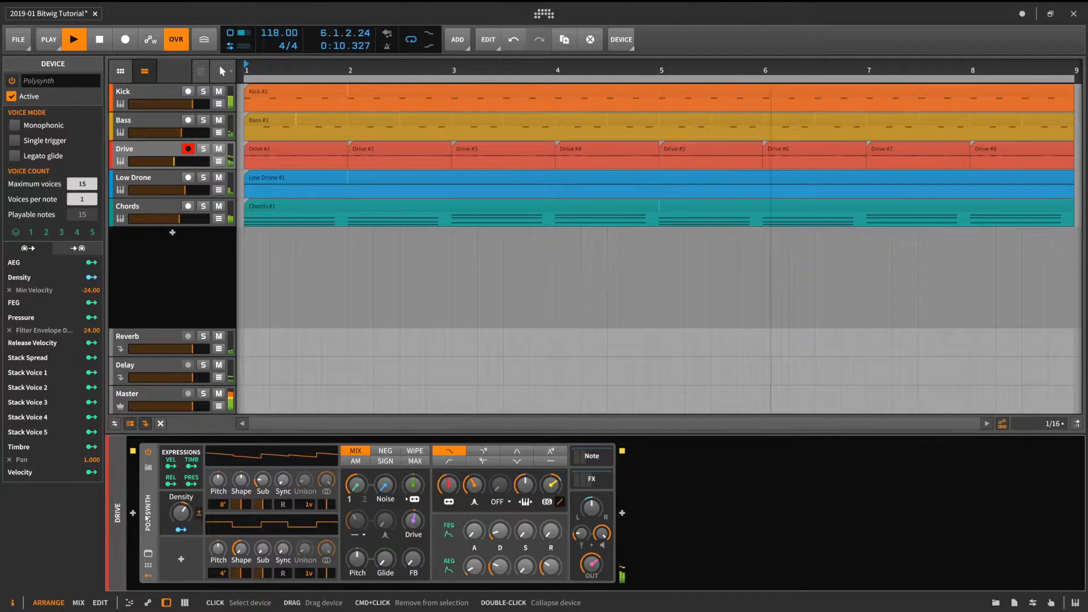
- Open the Polysynth's FX and Note chains on the Drive track to inspect their devices
click(580, 478)
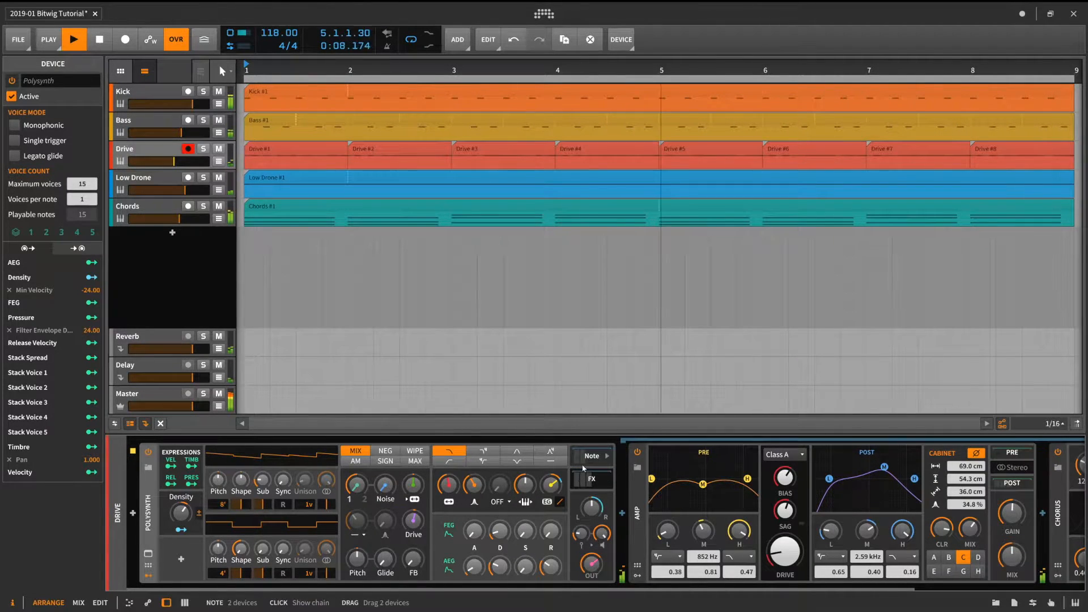
click(585, 460)
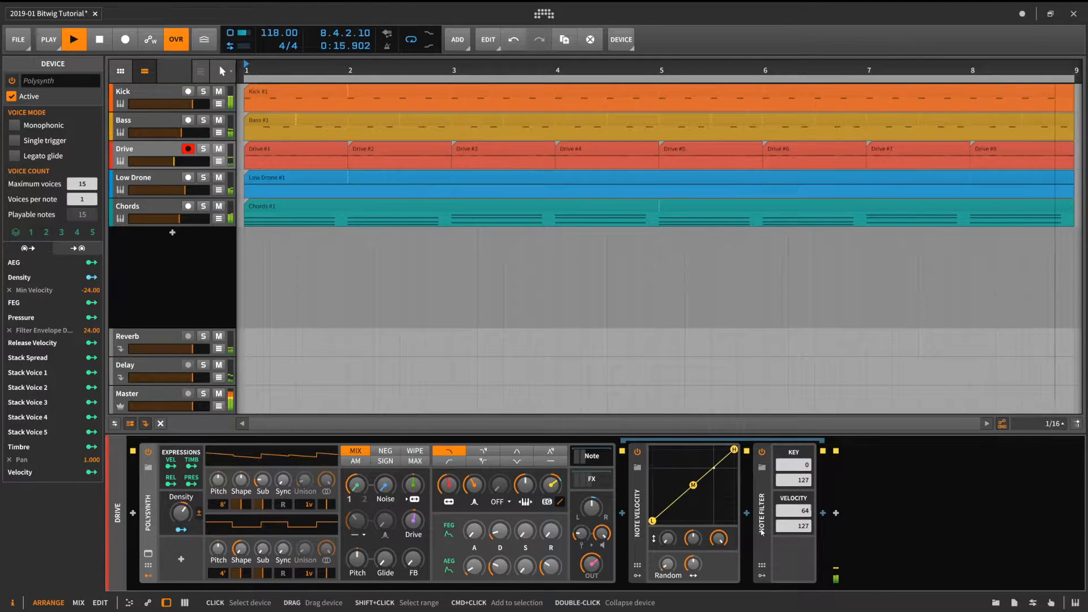
- Solo the Drive and Kick tracks
key(s)
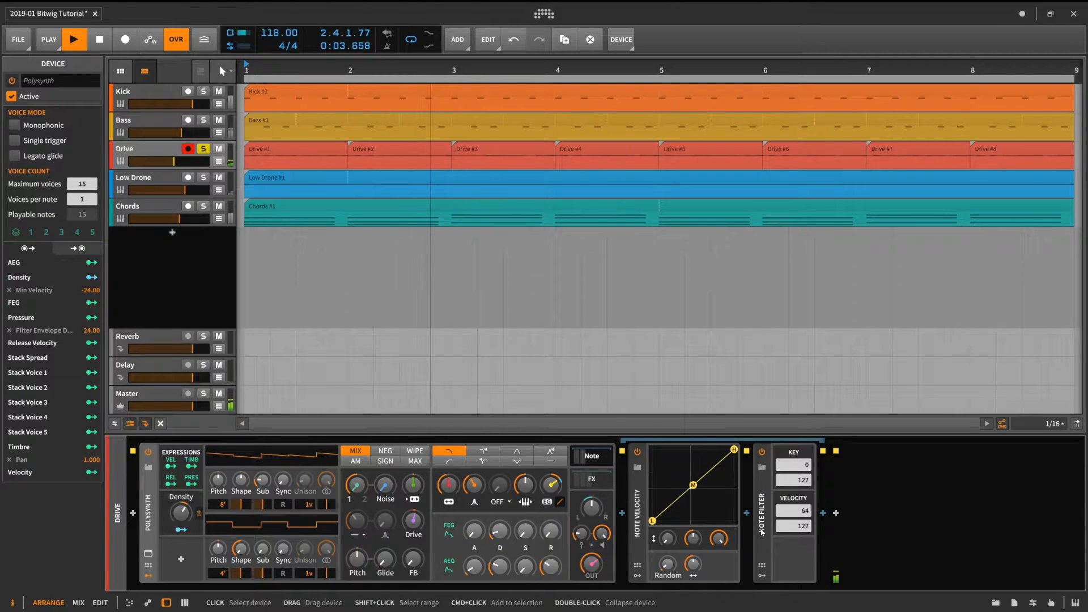
click(204, 91)
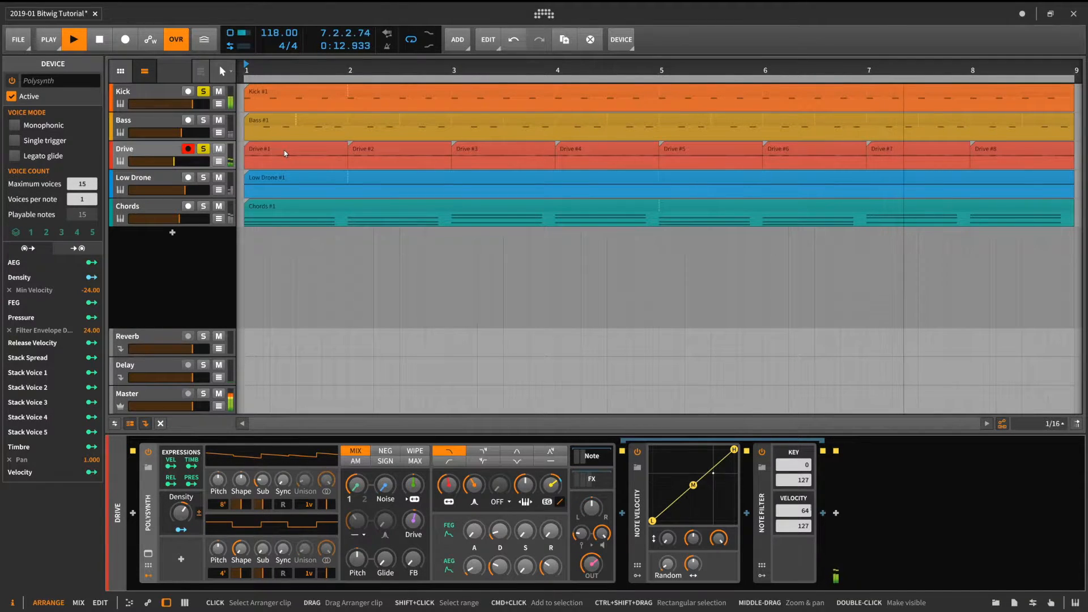
- Select all eight clips on the Drive track and delete them
click(284, 151)
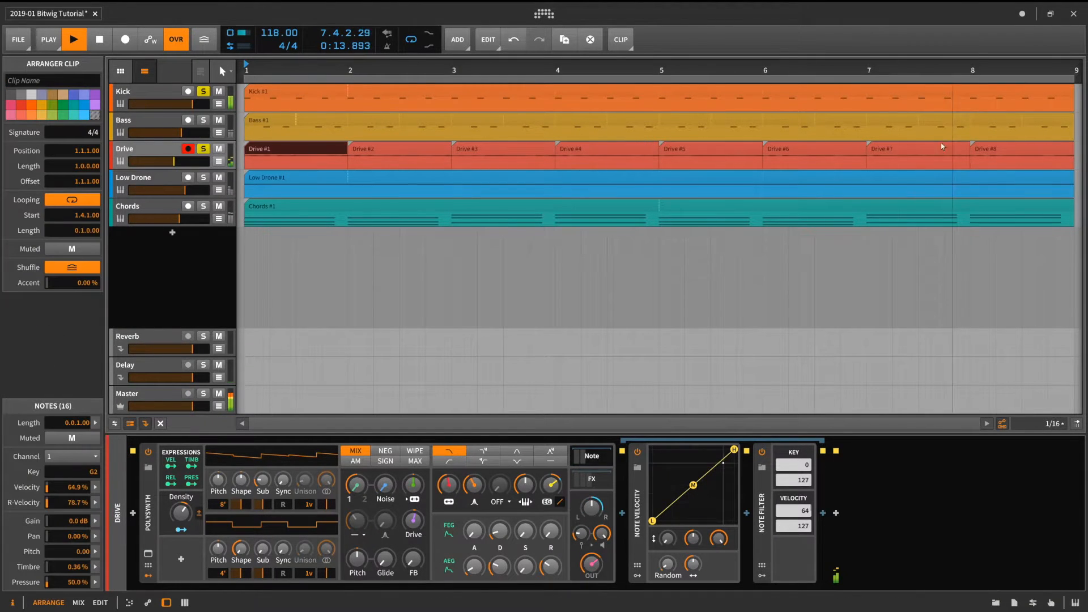
shift+click(1014, 149)
key(Delete)
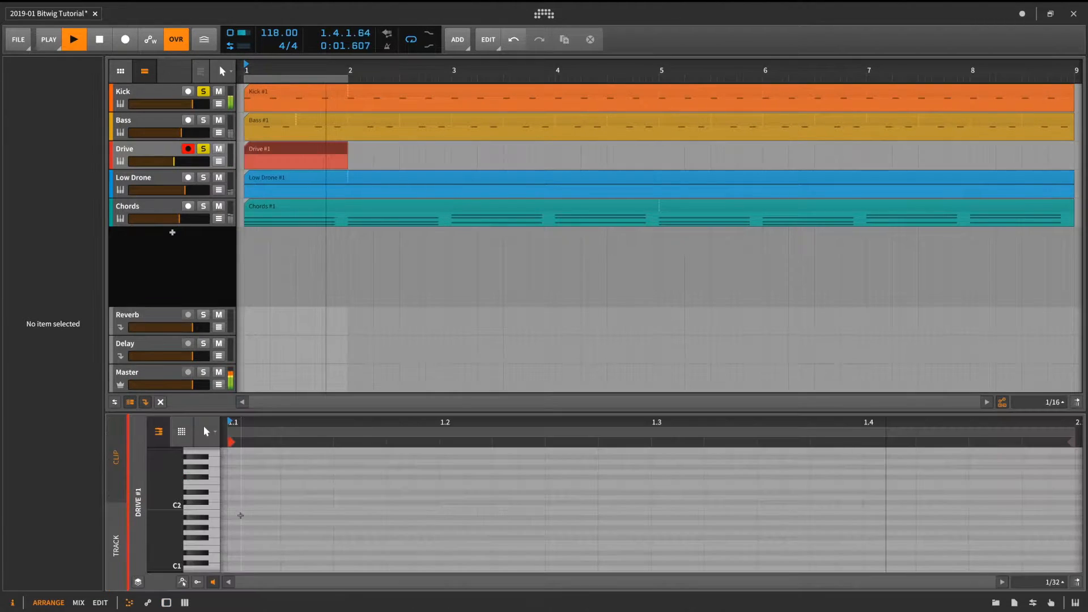
- Create a one-bar clip on the Drive track and draw four consecutive sixteenth notes at G2
scroll(237, 513, down, 2)
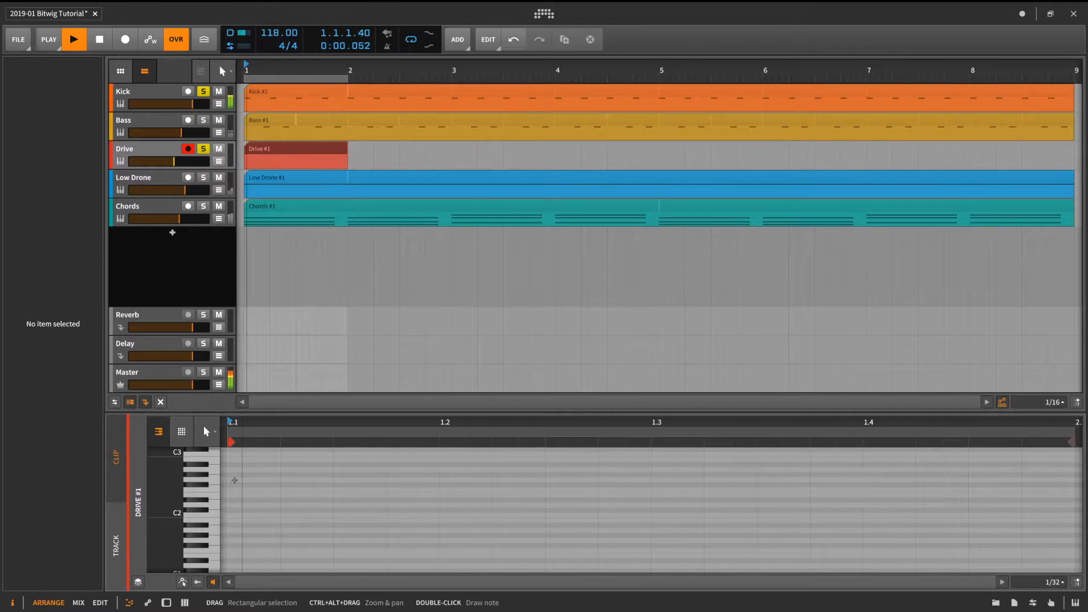
double_click(235, 481)
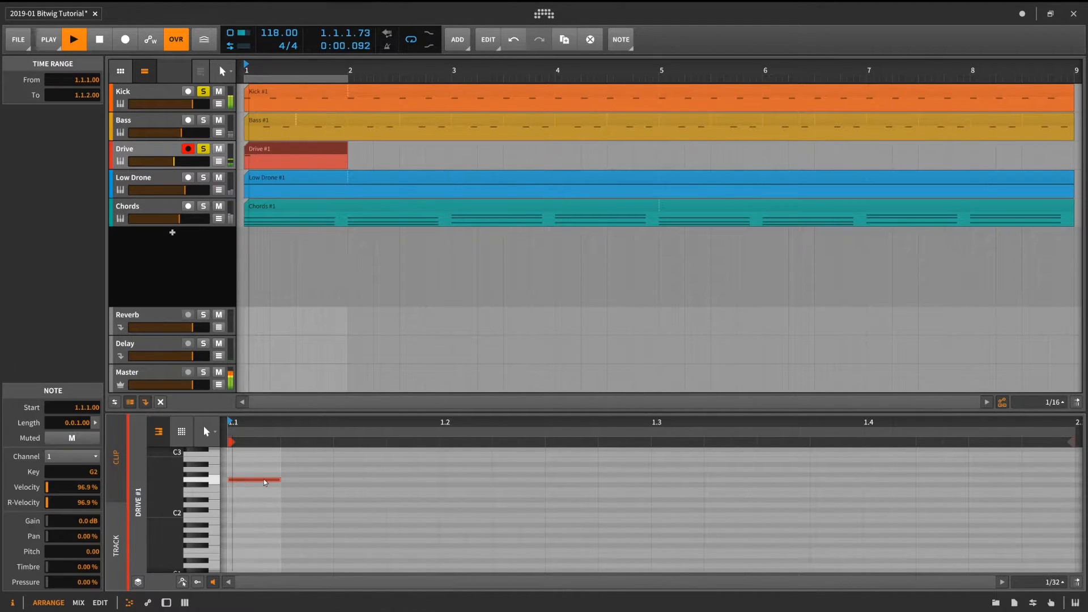
double_click(307, 481)
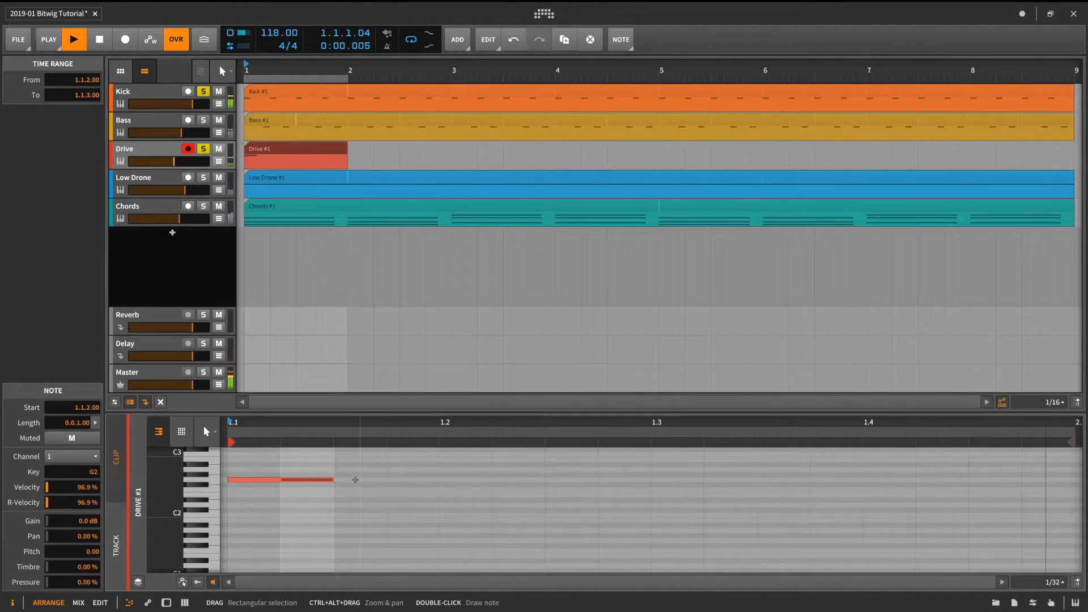
double_click(360, 479)
double_click(404, 479)
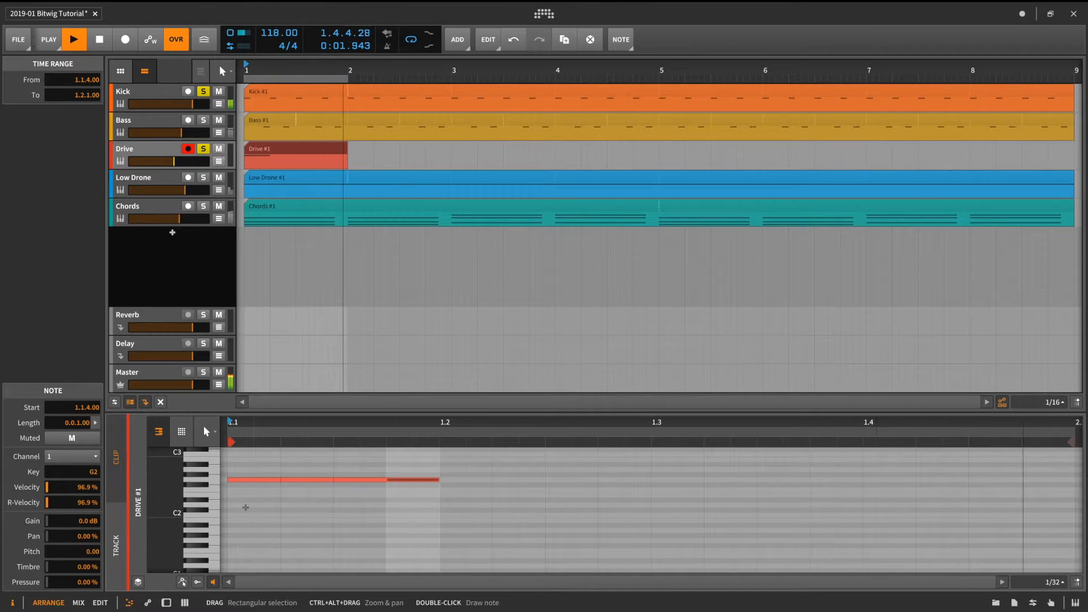
- Show the velocity lane and lower the velocities of the four notes to different levels
click(197, 583)
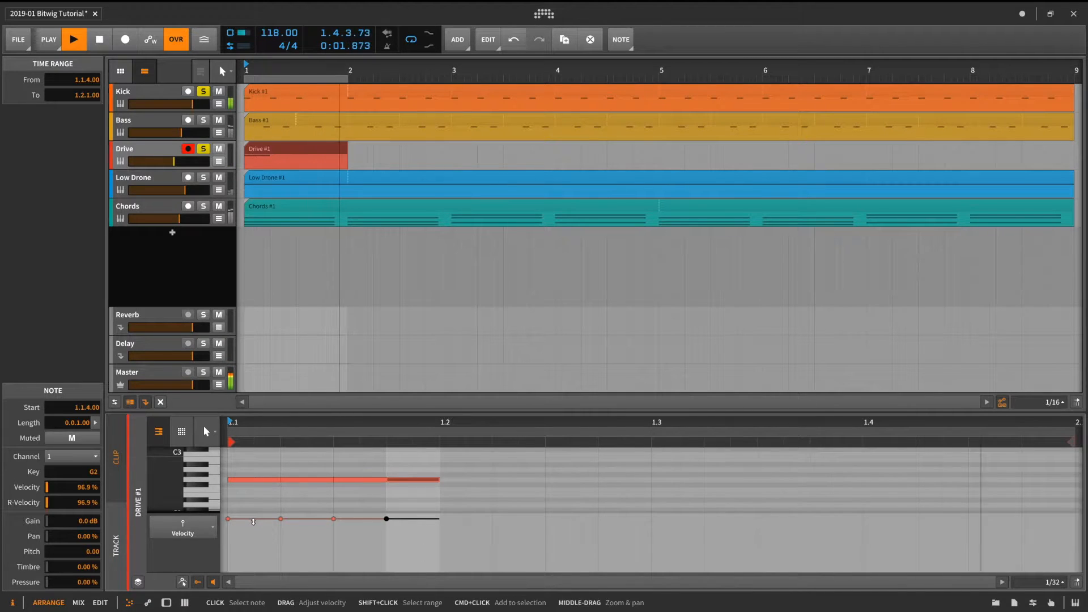
drag(253, 521, 257, 549)
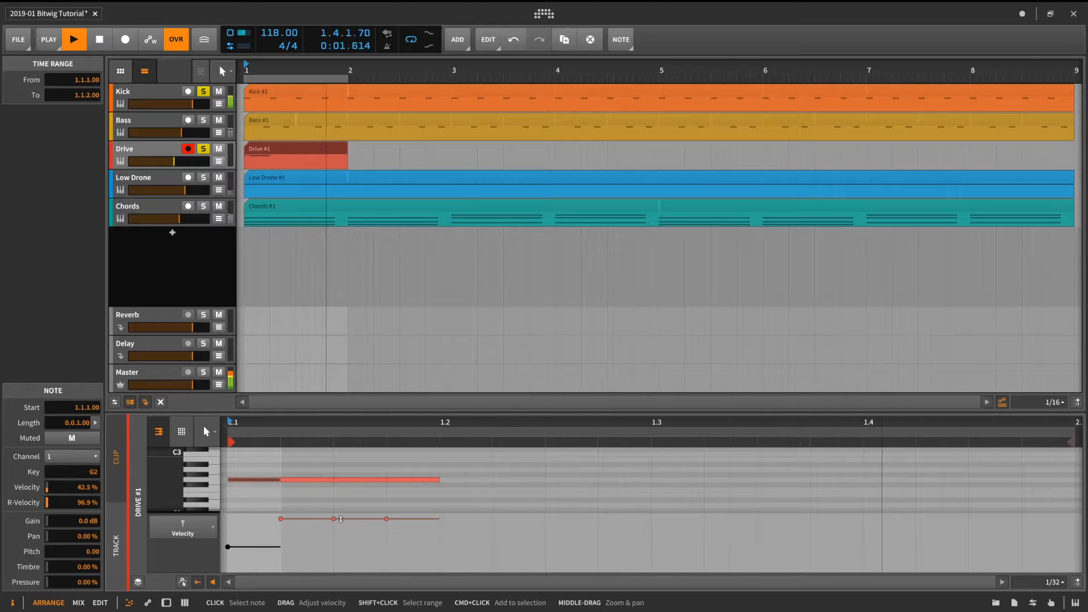
click(342, 523)
mouse_move(342, 524)
mouse_down()
mouse_move(342, 535)
mouse_move(313, 527)
mouse_move(351, 542)
mouse_up()
click(313, 521)
click(351, 536)
drag(406, 522, 406, 533)
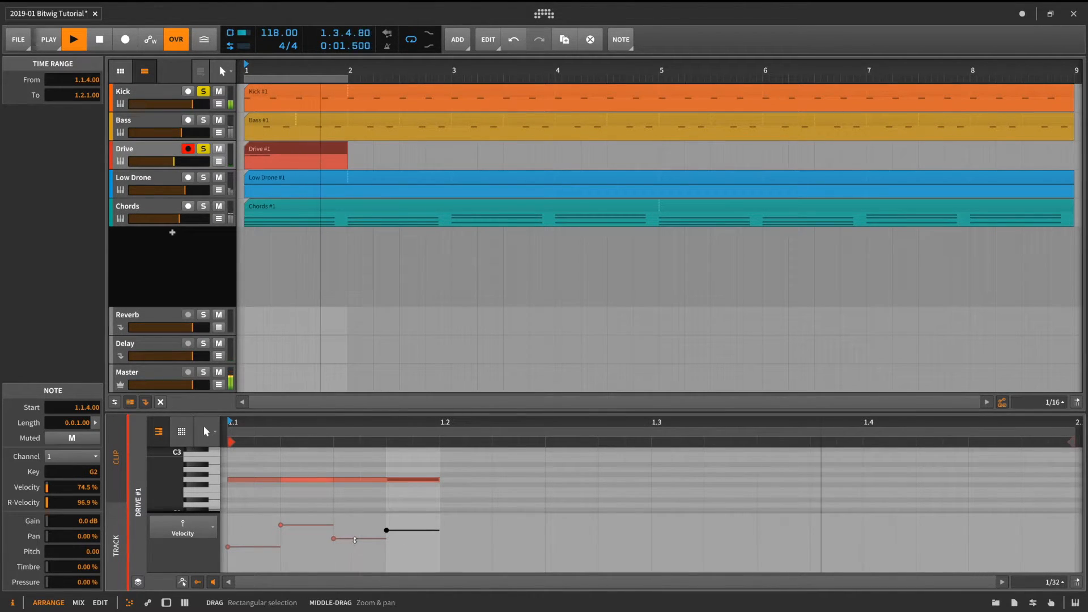
- Select the four notes and duplicate them three times to fill the bar
drag(421, 500, 252, 469)
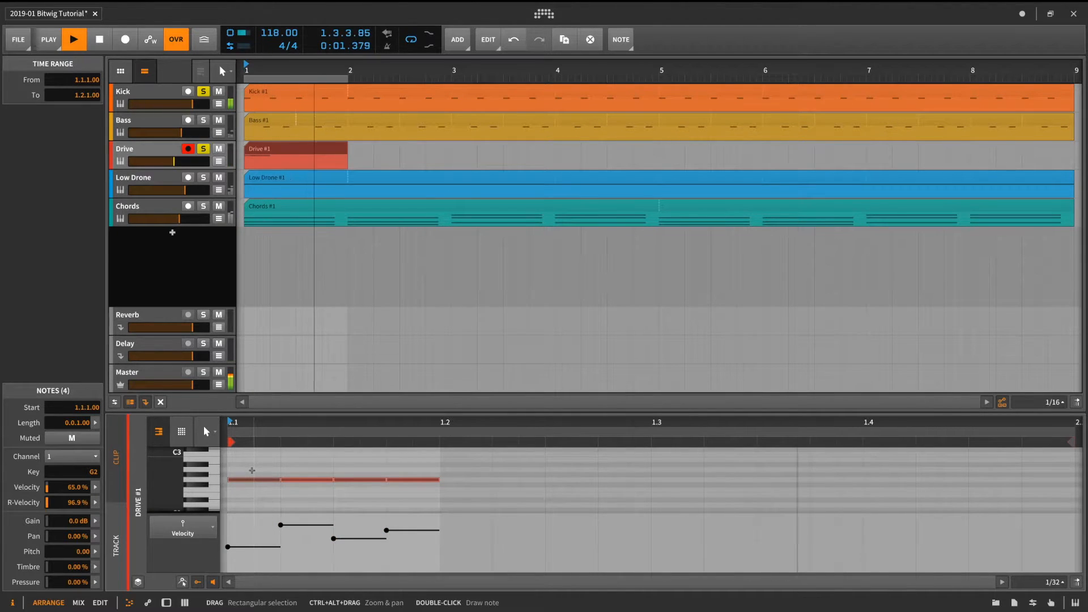
key(ctrl+d)
key(ctrl+d)
key(ctrl+d)
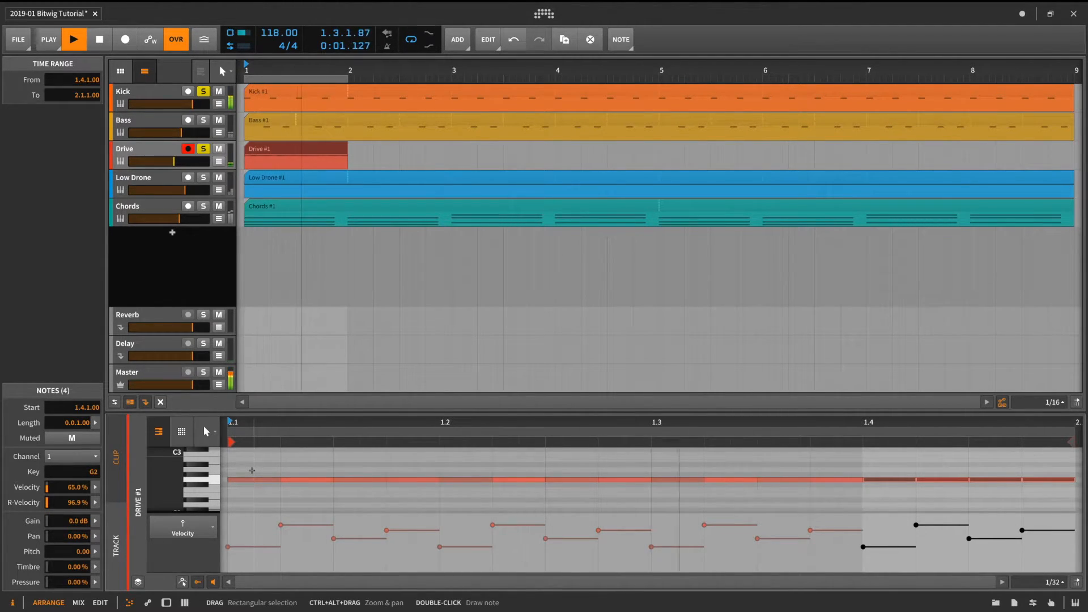
- Select the Drive clip and set its notes' Timbre expression to about 12.8%
key(d)
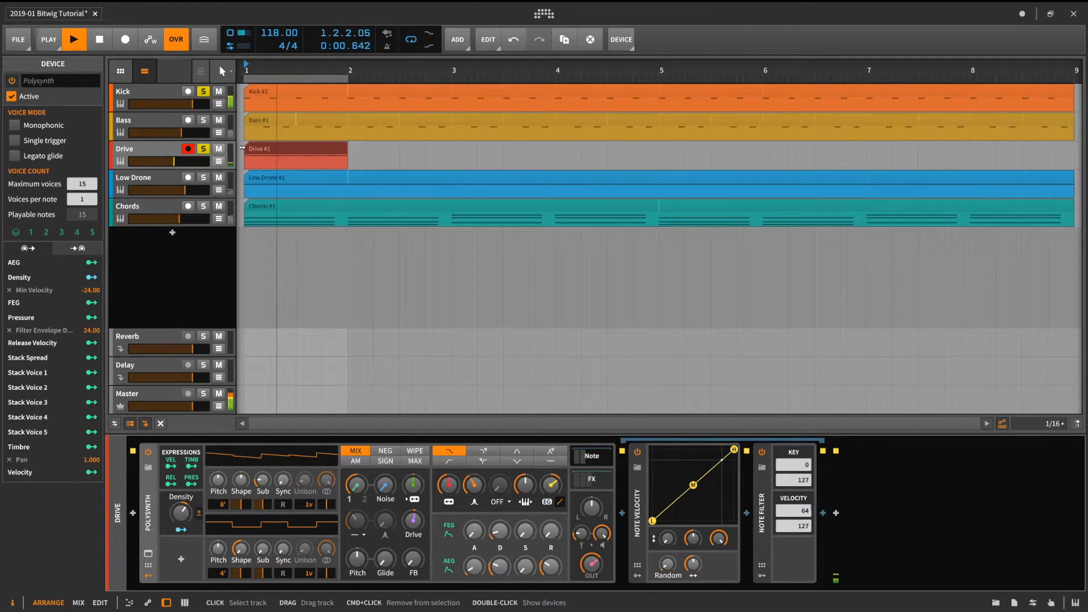
click(269, 150)
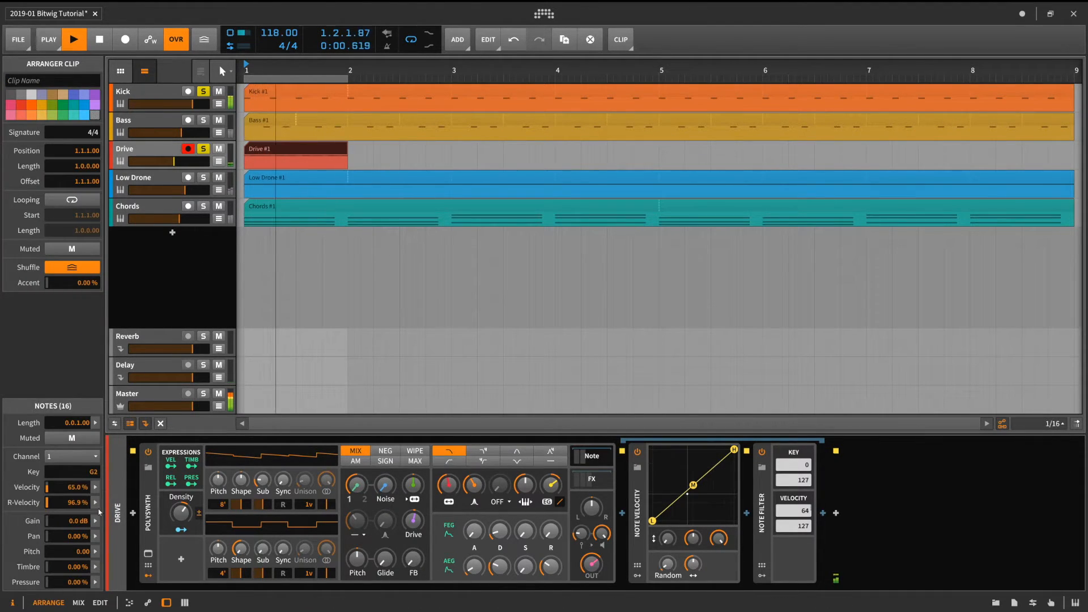
click(95, 567)
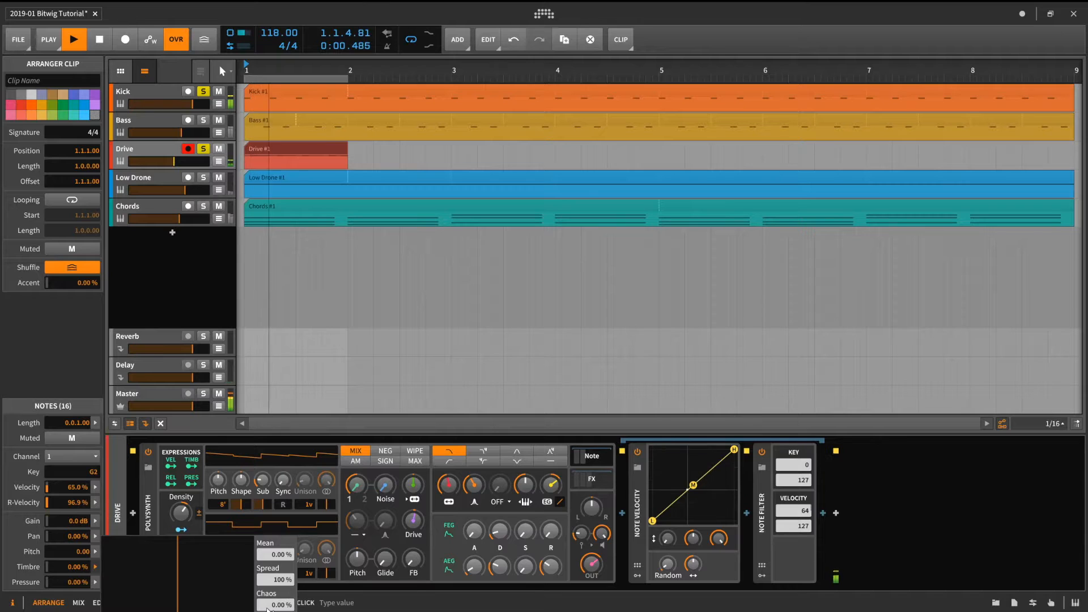
drag(275, 606, 275, 550)
double_click(274, 605)
double_click(275, 580)
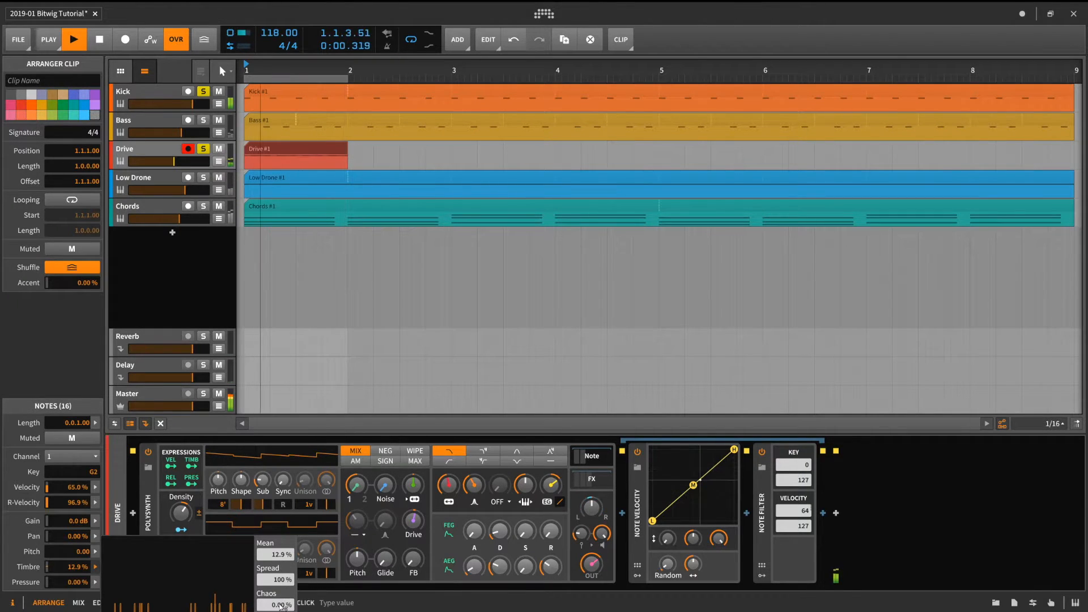
mouse_move(275, 605)
mouse_down()
mouse_move(275, 594)
mouse_move(276, 609)
mouse_up()
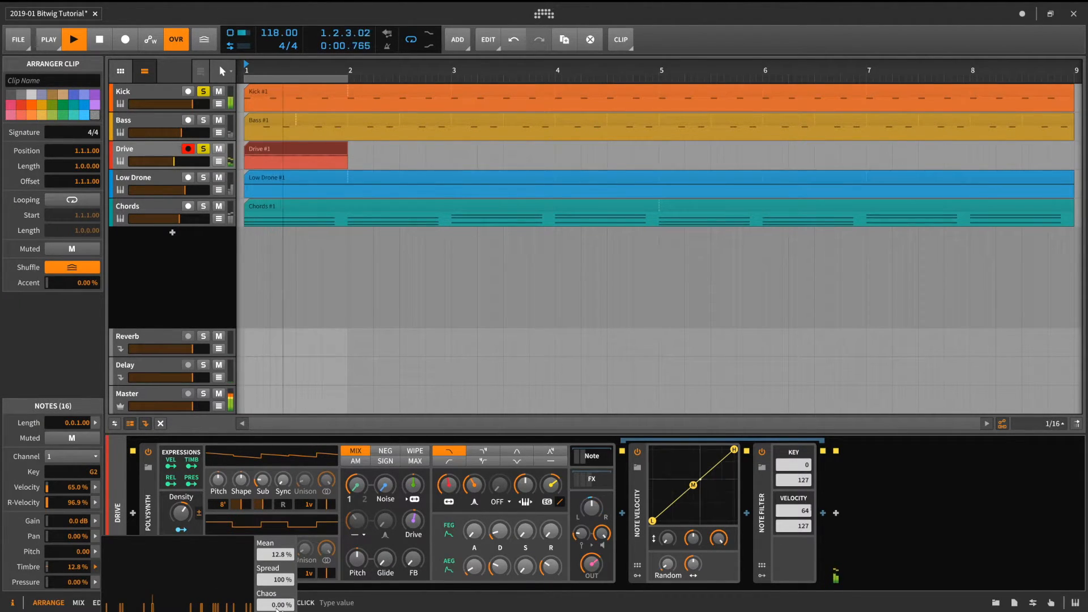
- Set the clip notes' Pressure expression to about 43.6%
click(96, 582)
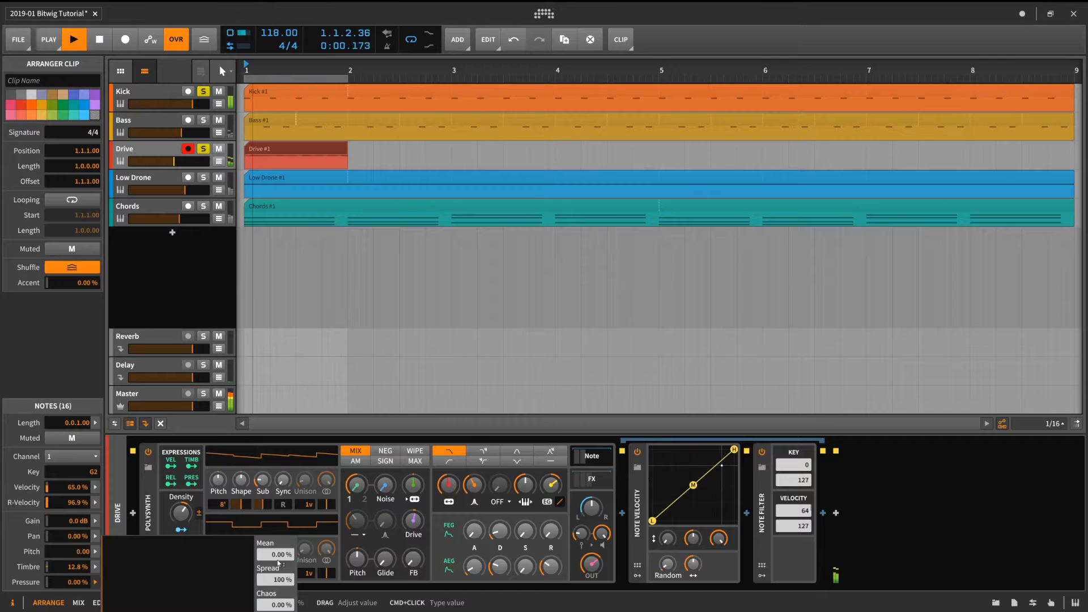
drag(281, 555, 281, 510)
drag(281, 605, 282, 505)
double_click(281, 604)
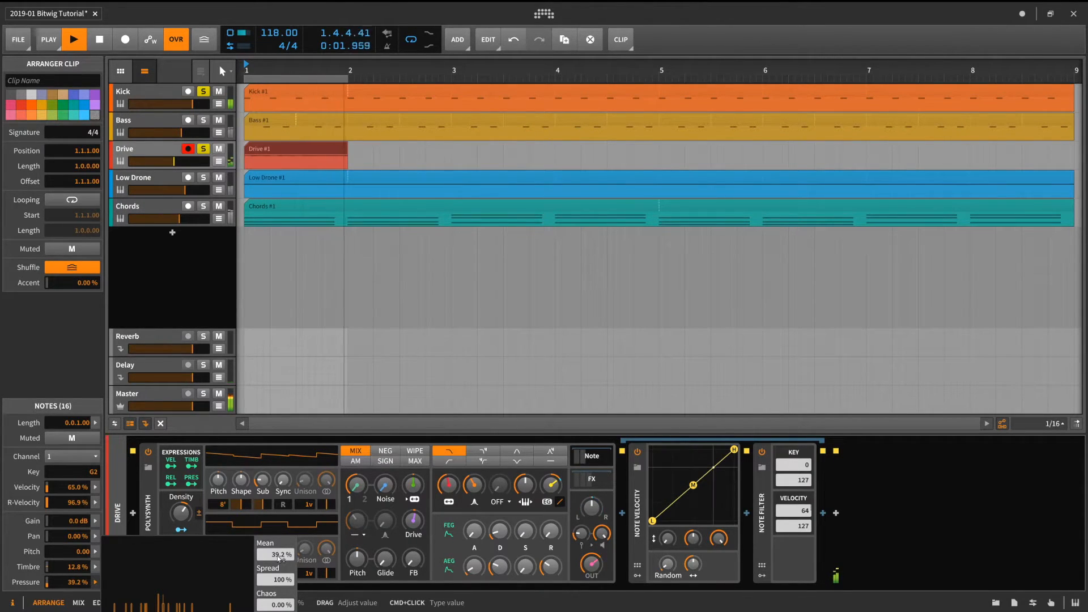
drag(278, 559, 278, 551)
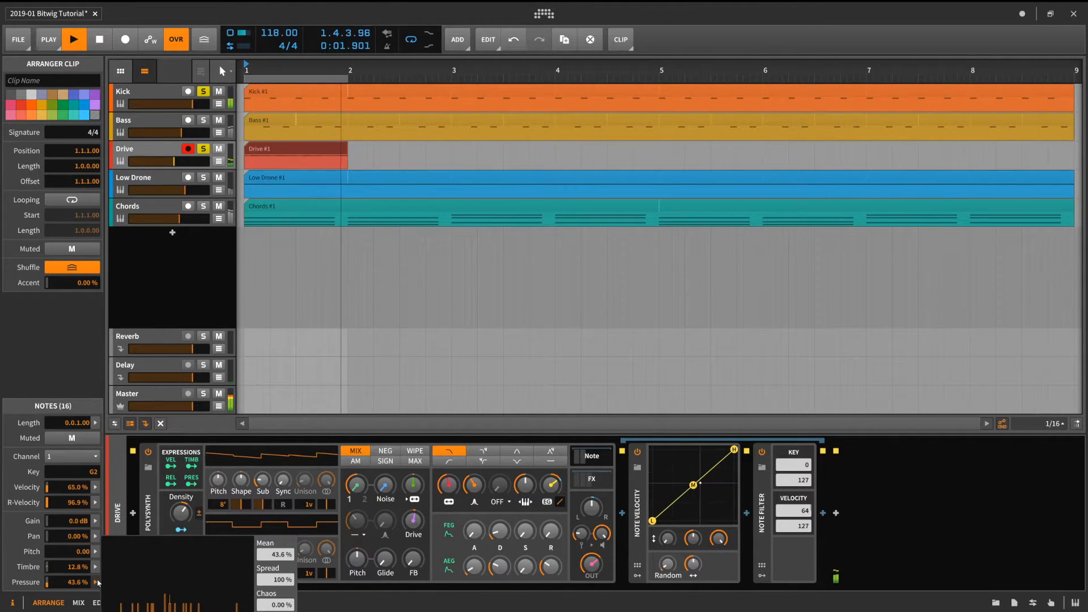
- Set the clip notes' velocity mean to about 66.9%
click(96, 488)
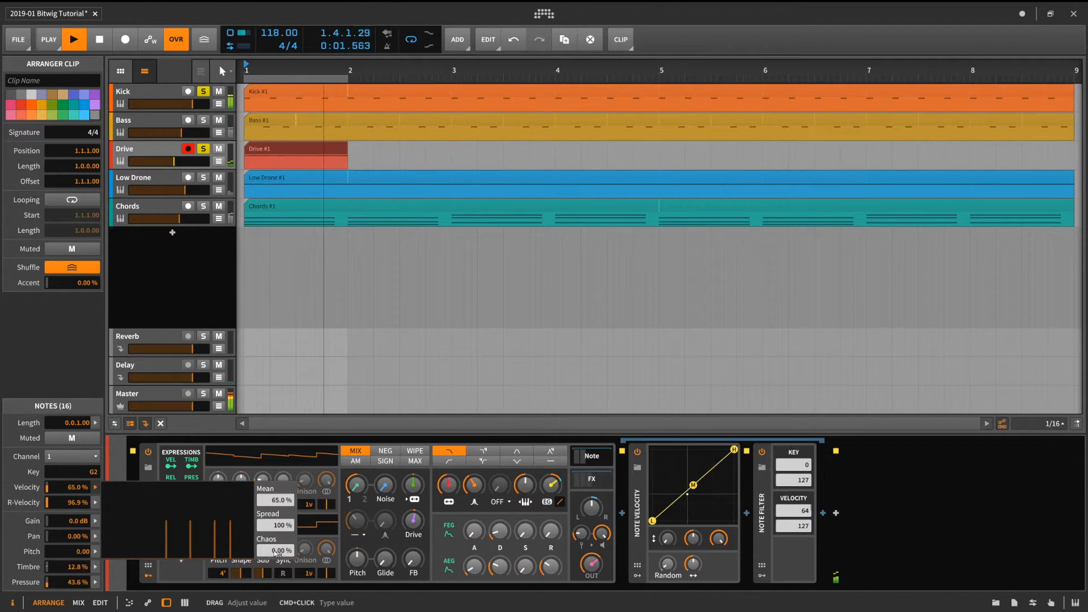
drag(276, 553, 276, 519)
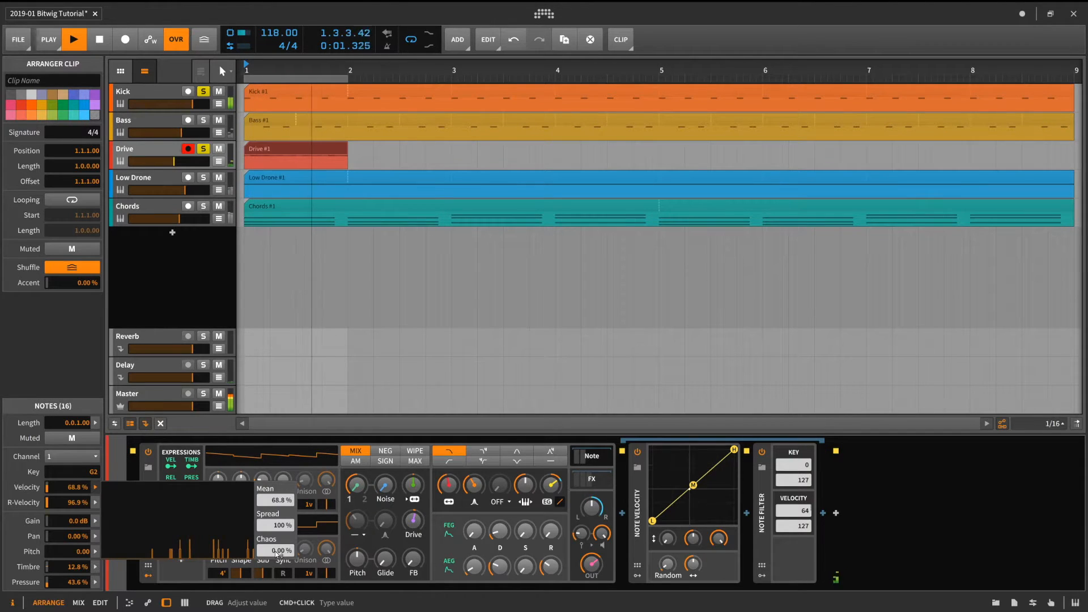
drag(276, 554, 276, 554)
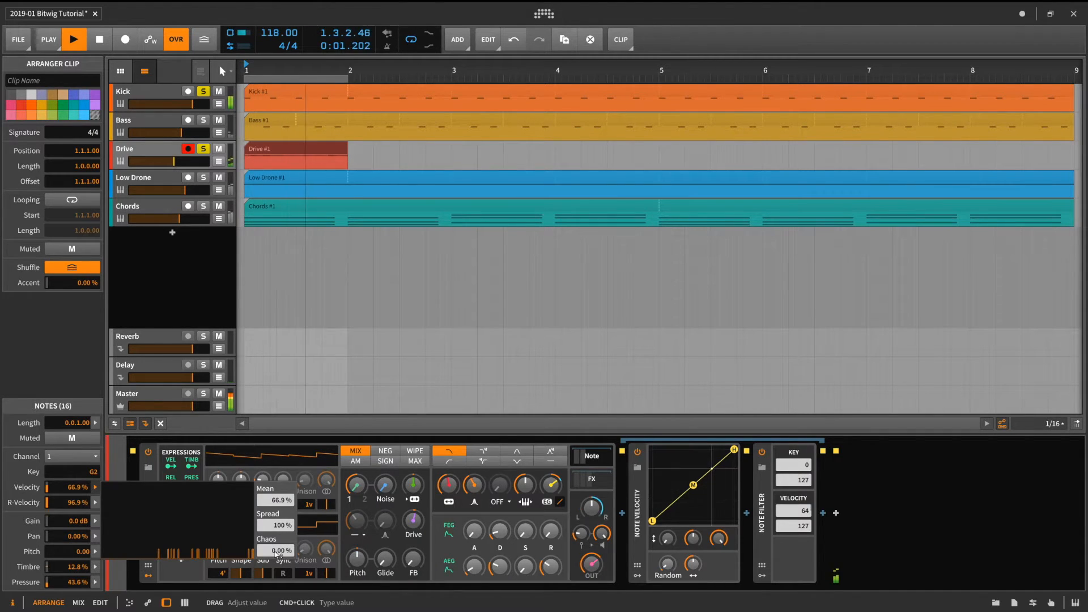
click(94, 491)
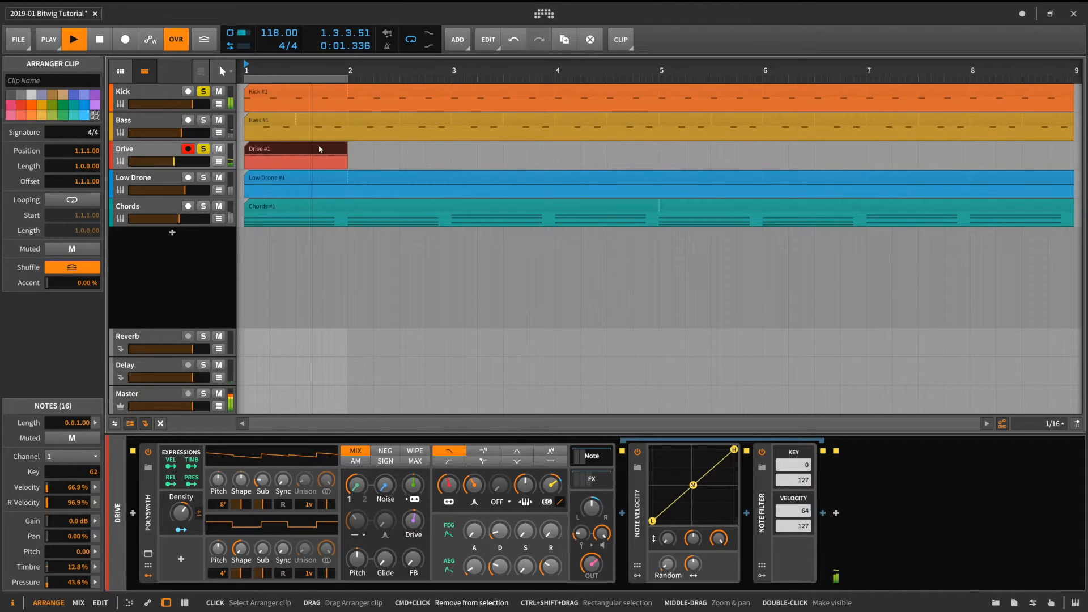
- Duplicate the Drive clip repeatedly to fill bars 1 through 8
key(ctrl+d)
key(ctrl+d)
key(ctrl+d)
key(ctrl+d)
key(ctrl+d)
key(ctrl+d)
key(ctrl+d)
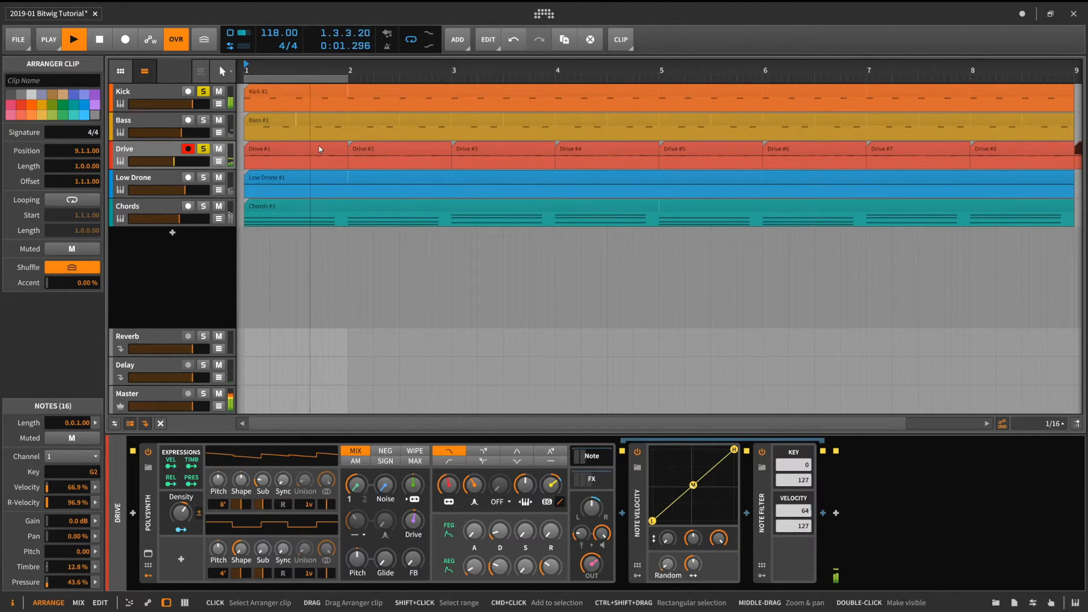
key(Escape)
- Select all eight Drive clips and add chaos to their notes' Pressure values
click(1000, 146)
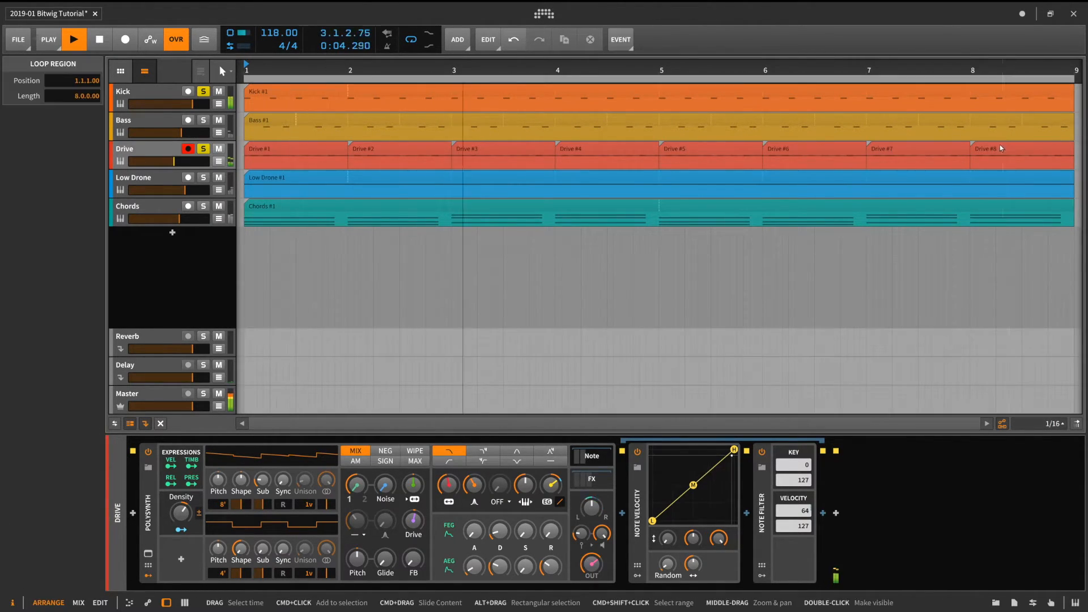
shift+click(290, 153)
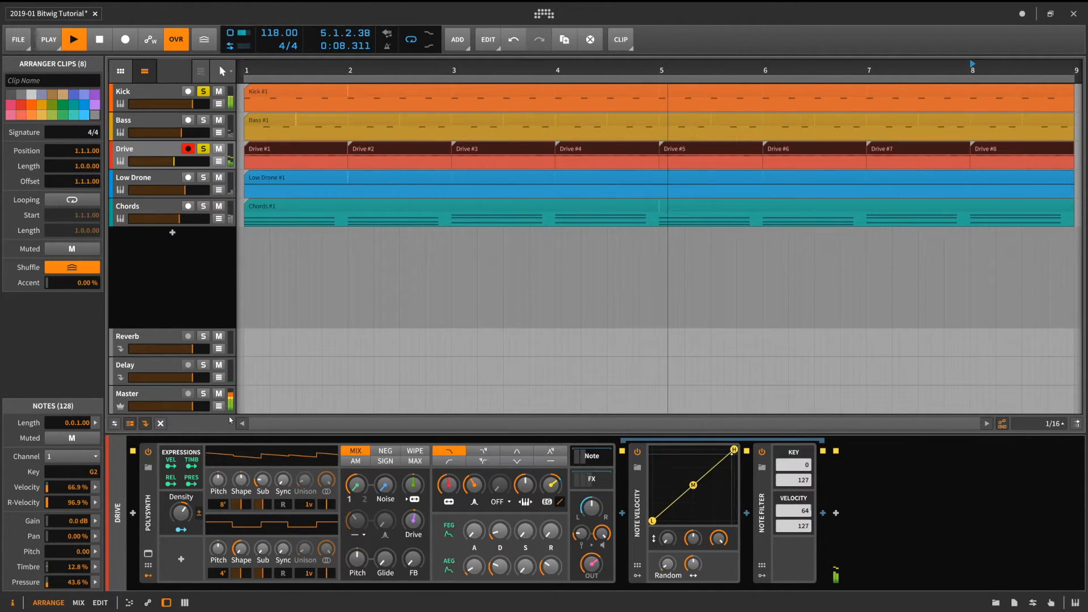
click(95, 582)
drag(275, 605, 275, 573)
click(53, 552)
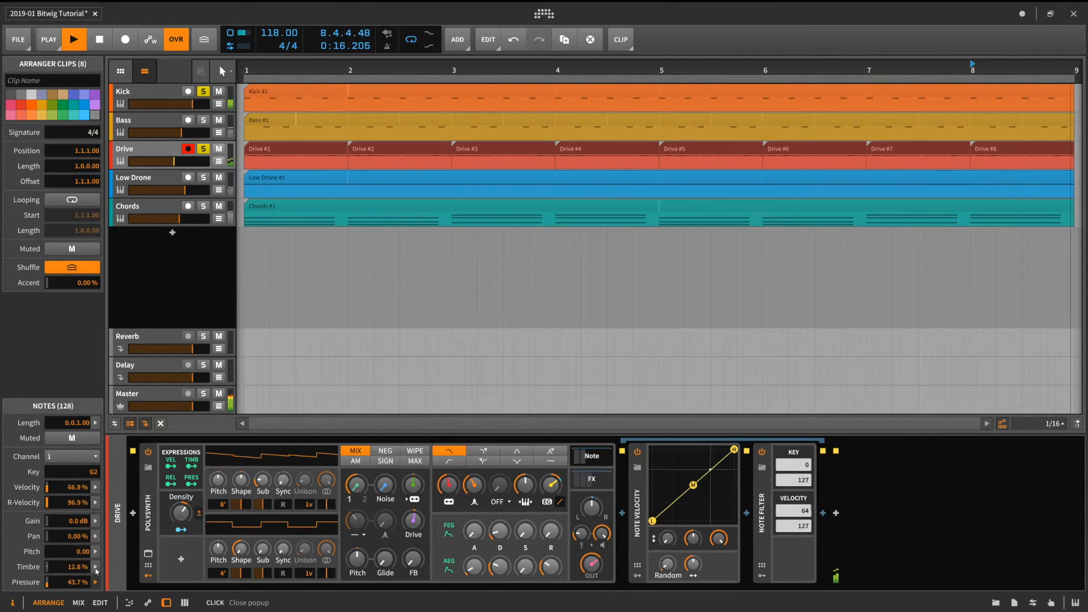
- Add chaos to the Timbre and velocity values of the selected clips' notes
click(96, 567)
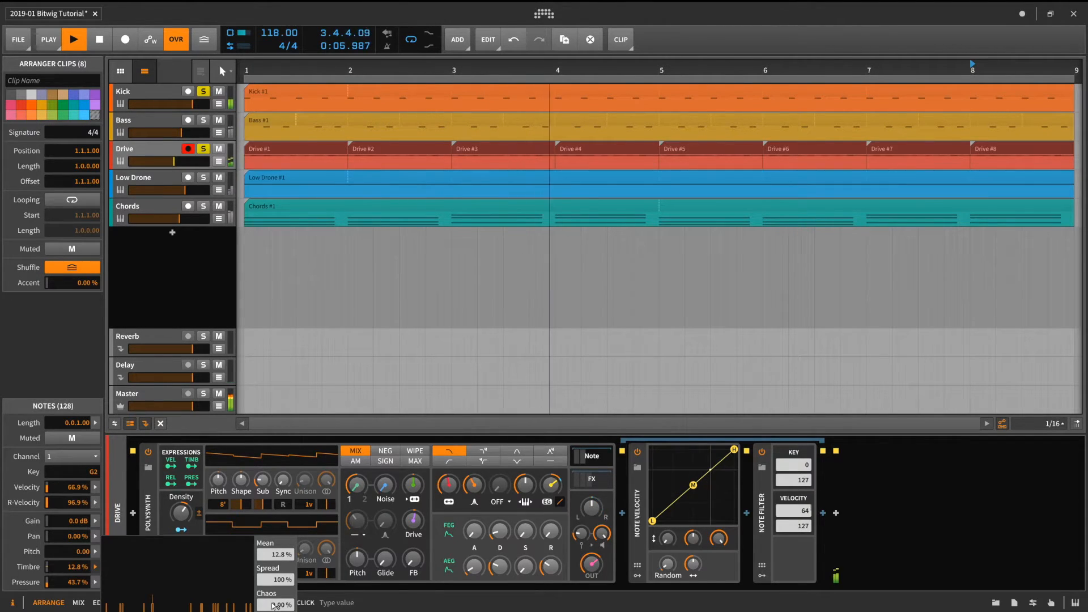
mouse_move(275, 606)
mouse_down()
mouse_move(274, 570)
mouse_move(275, 605)
mouse_up()
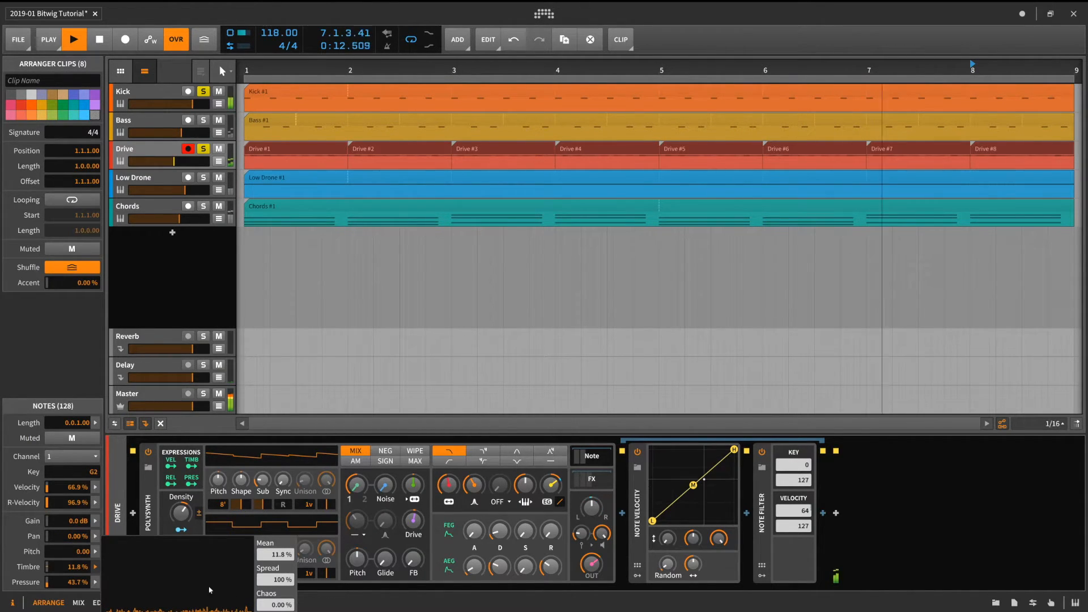
click(95, 488)
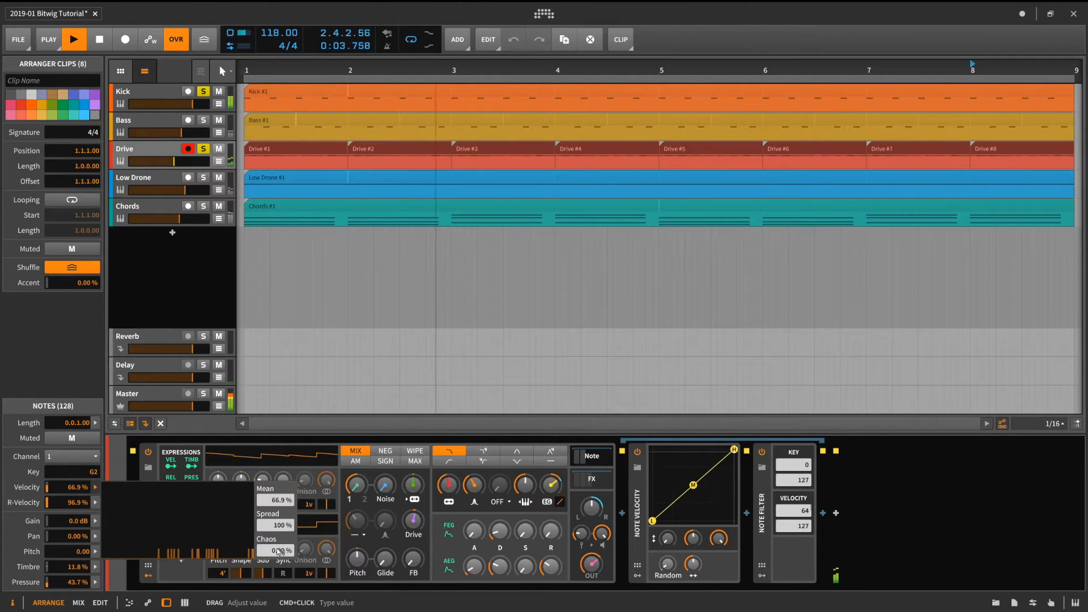
drag(277, 551, 277, 550)
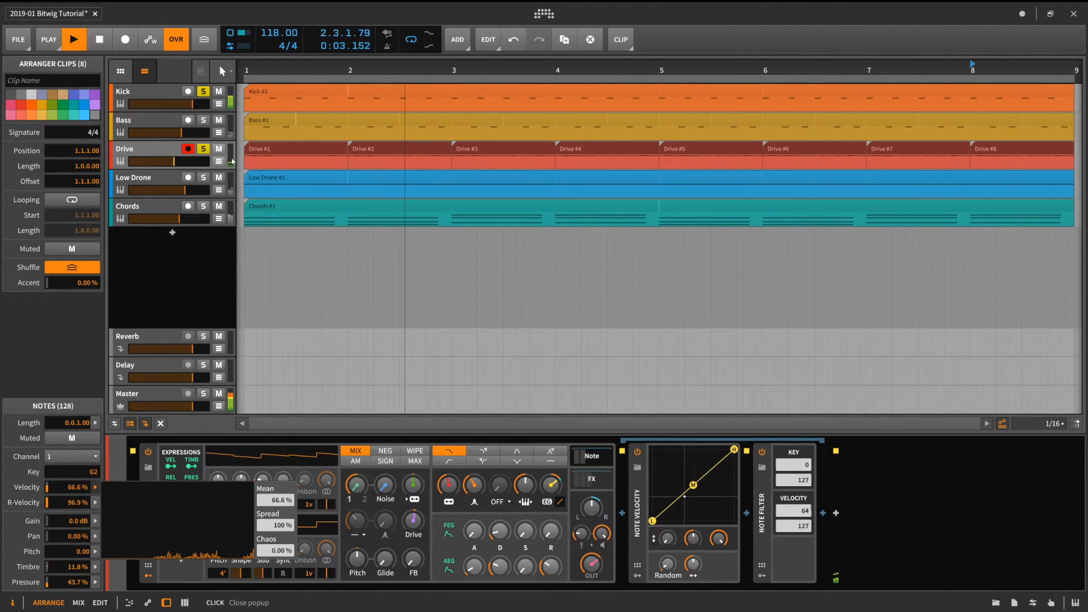
- Close the expression popup and take the Drive track out of solo
click(197, 116)
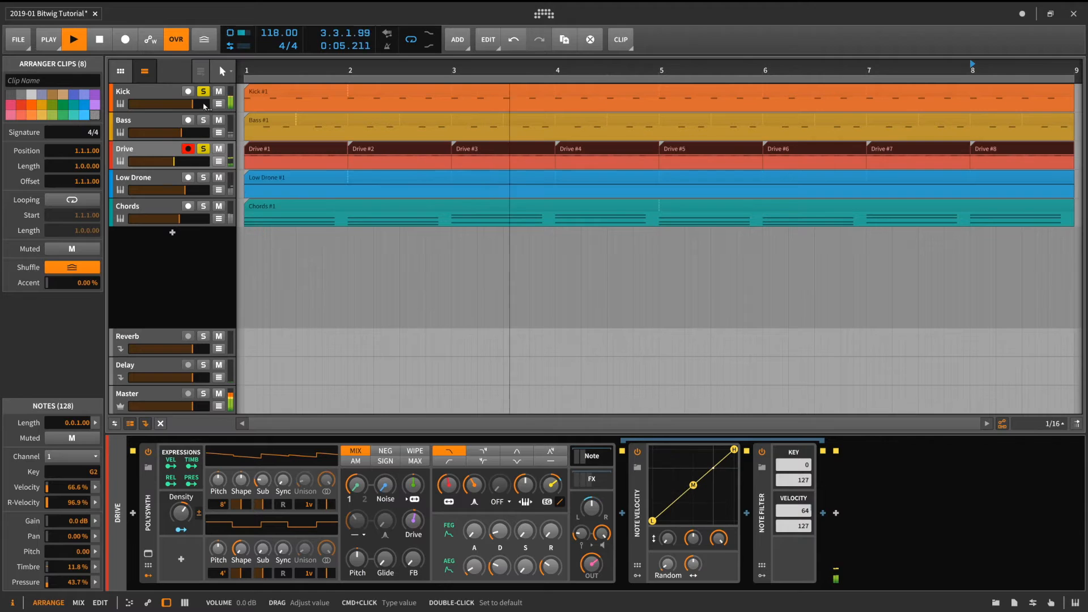
click(204, 149)
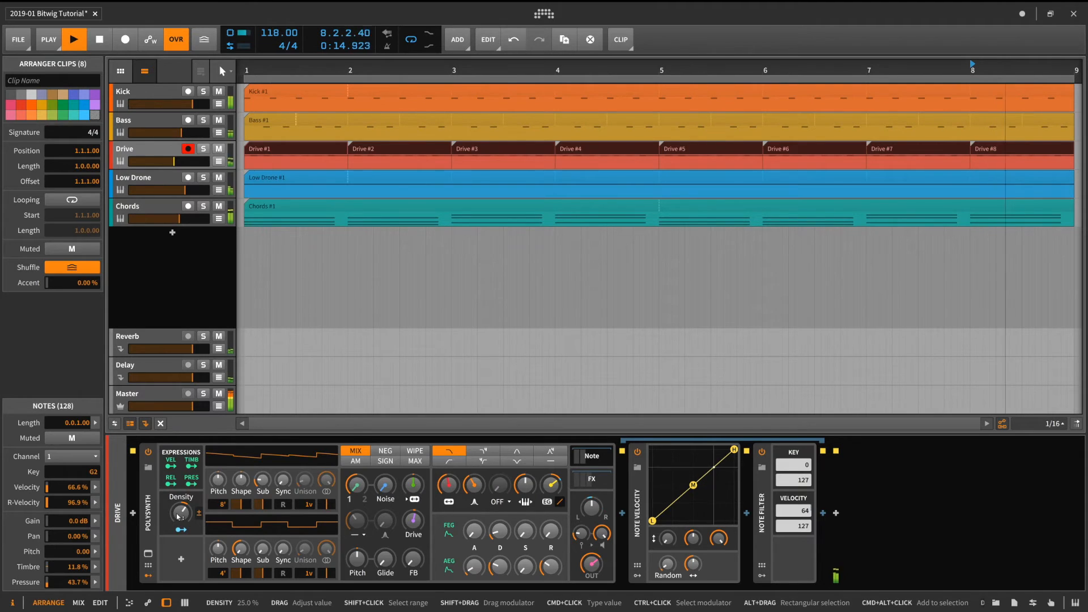
- Set the Drive Polysynth's Density to about 40.7%, soloing the Drive track briefly to audition the change
drag(178, 517, 178, 495)
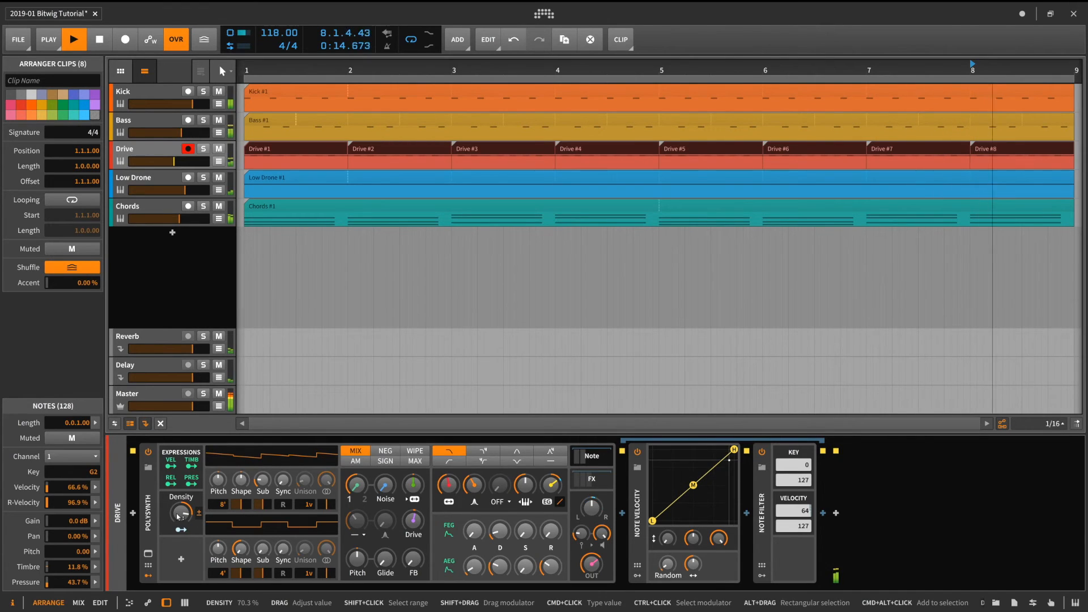
key(s)
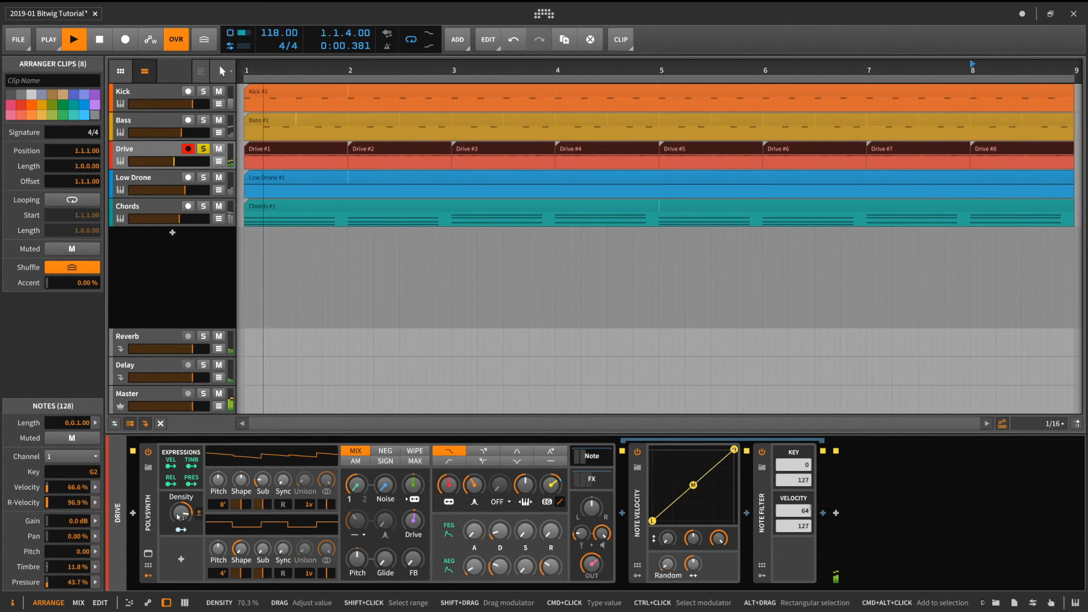
drag(178, 516, 178, 611)
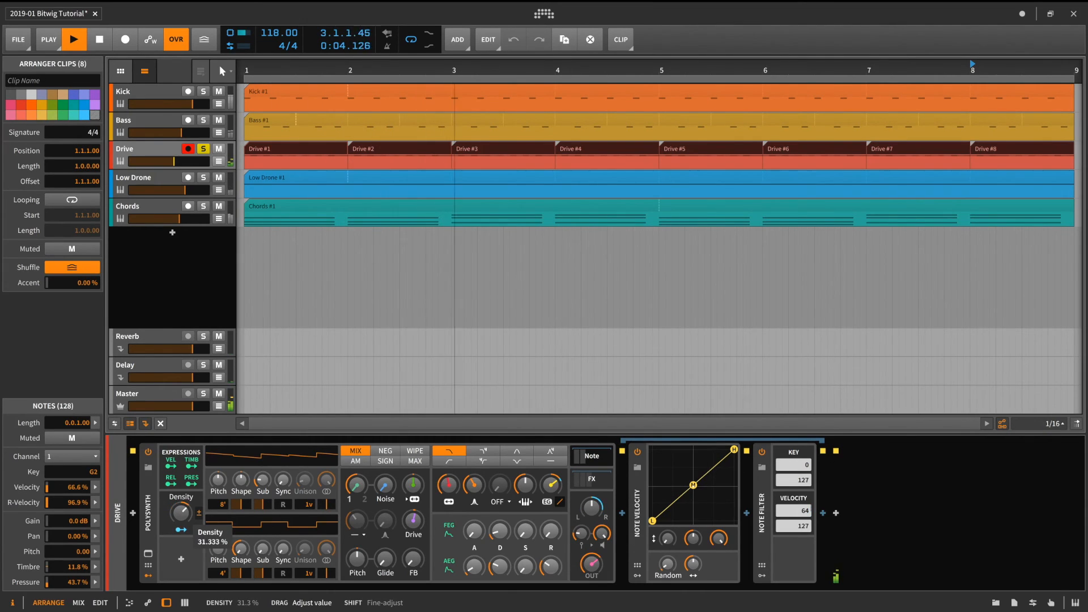
drag(178, 513, 177, 515)
key(s)
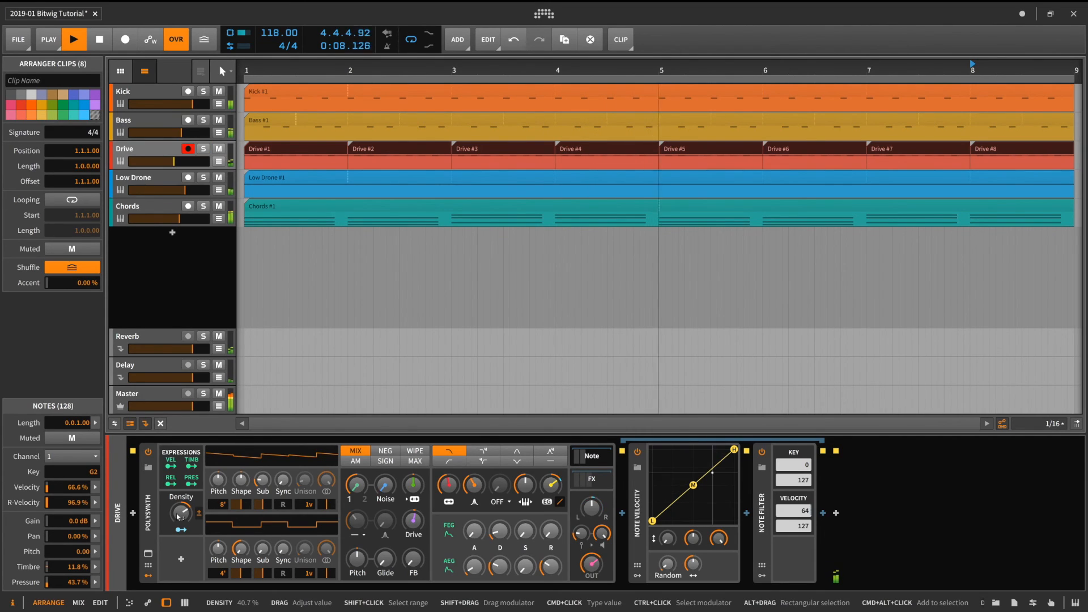